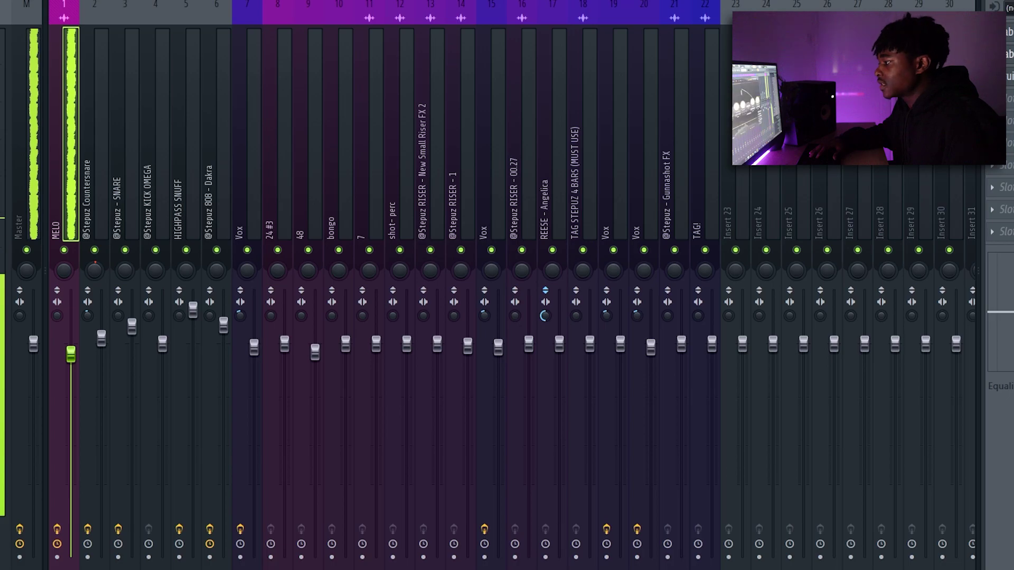
# Step: Inspect the Fruity Limiter on the MELO mixer track and close its window
pyautogui.moveTo(535, 17); pyautogui.dragTo(550, 49)
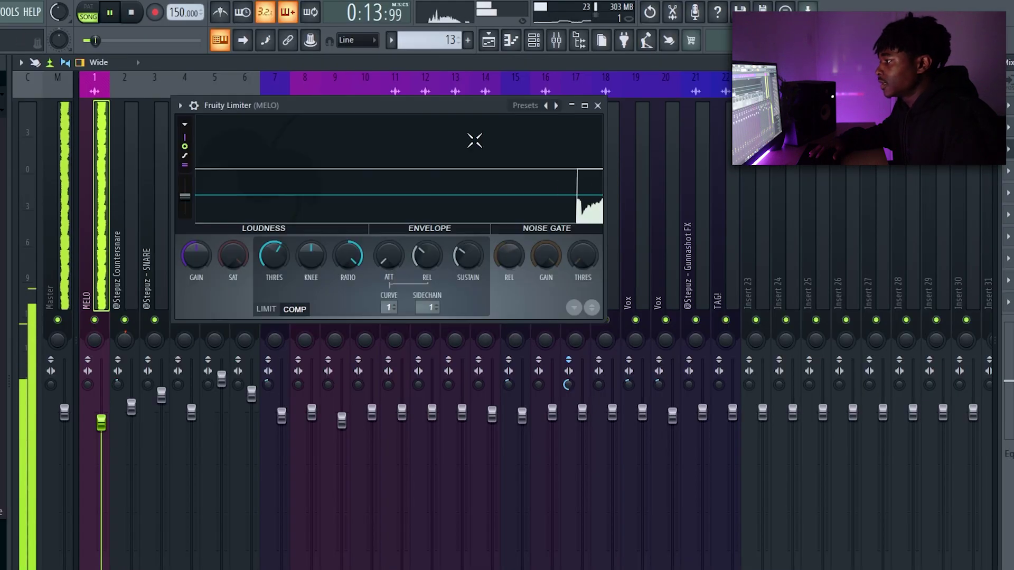
pyautogui.click(598, 106)
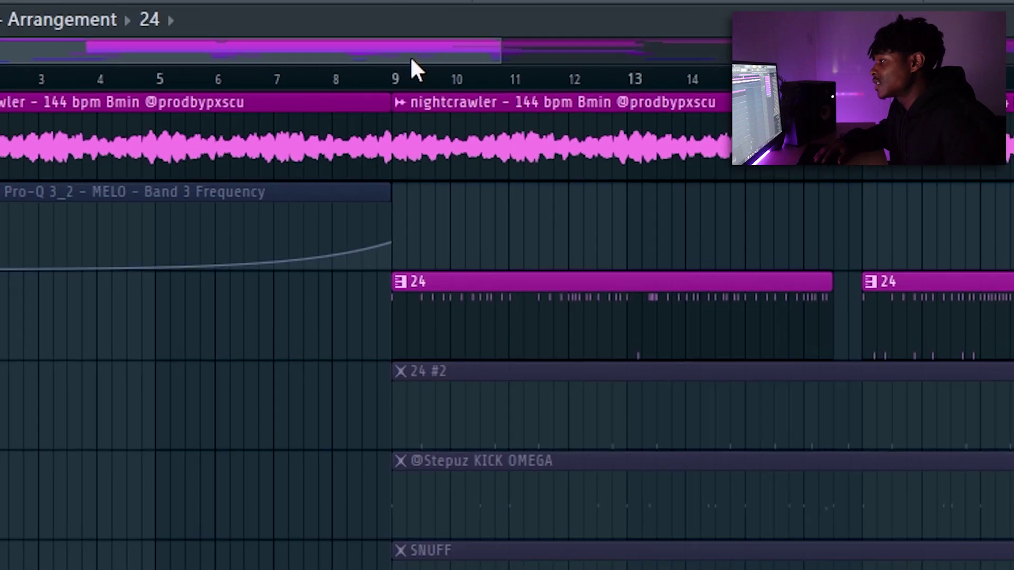
# Step: Mute the nightcrawler melody track in the playlist and open the 24 pattern's notes in the piano roll
pyautogui.hotkey('alt', 'm')
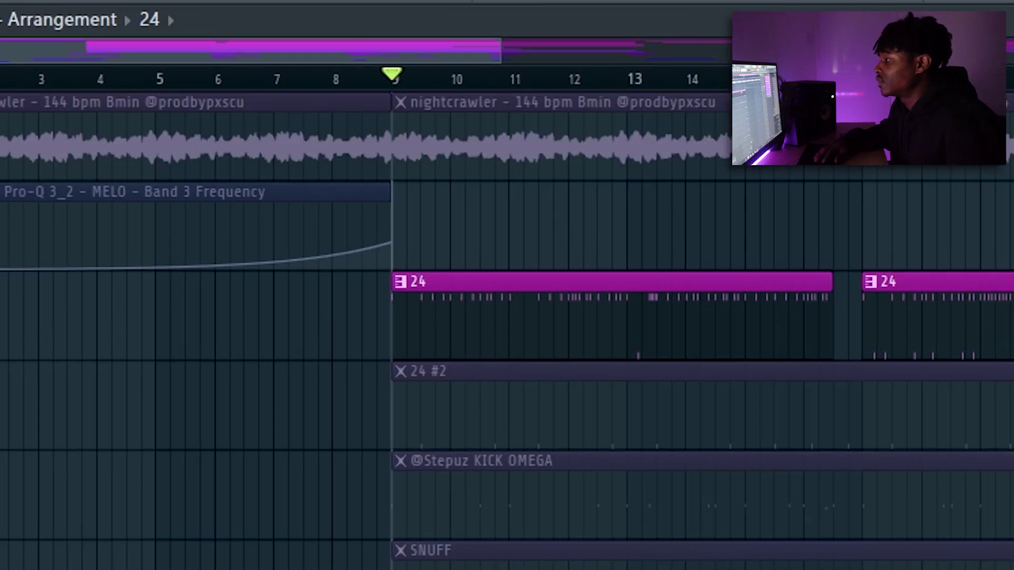
pyautogui.doubleClick(507, 292)
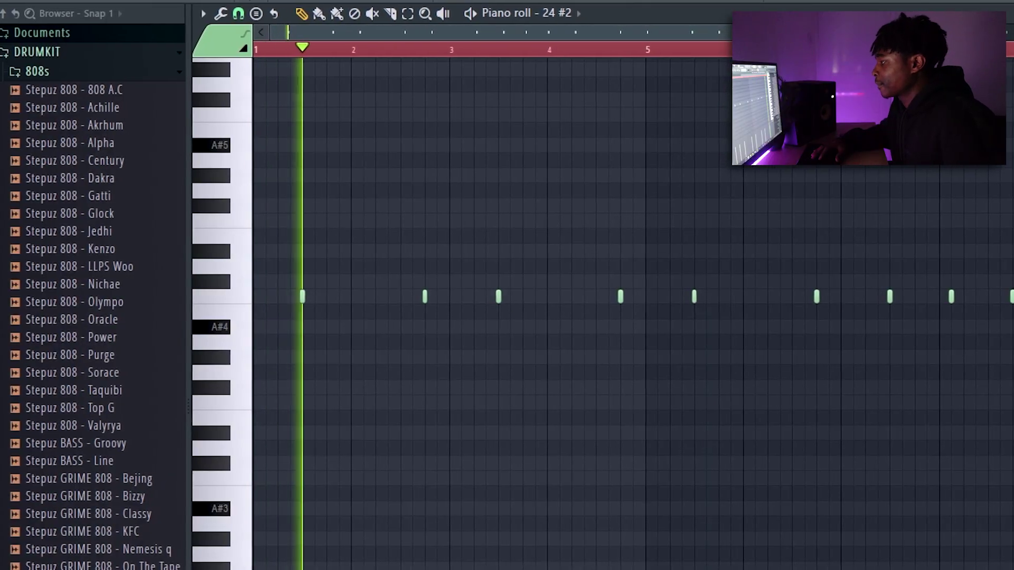
pyautogui.scroll(-4, 659, 42)
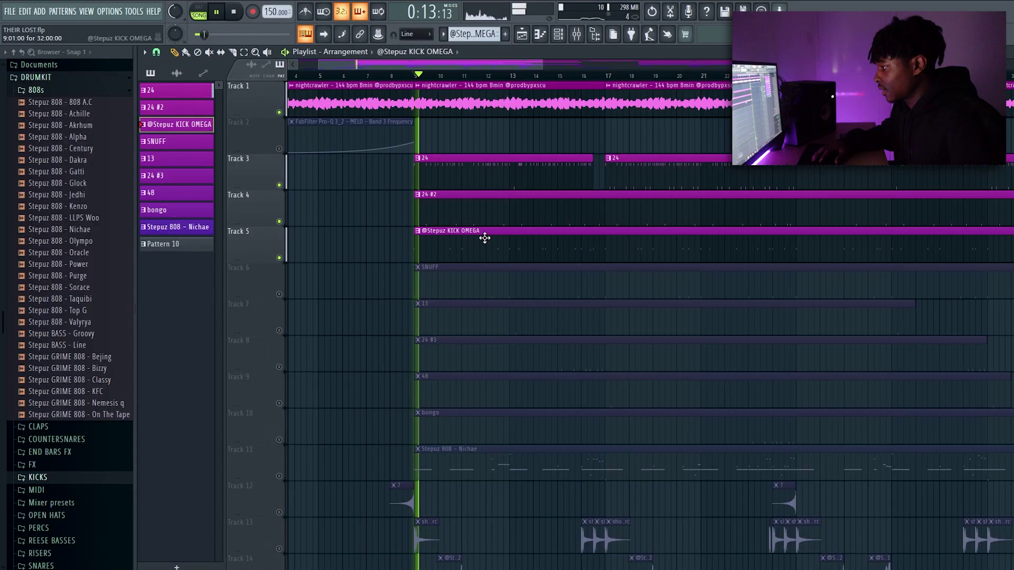
pyautogui.doubleClick(485, 235)
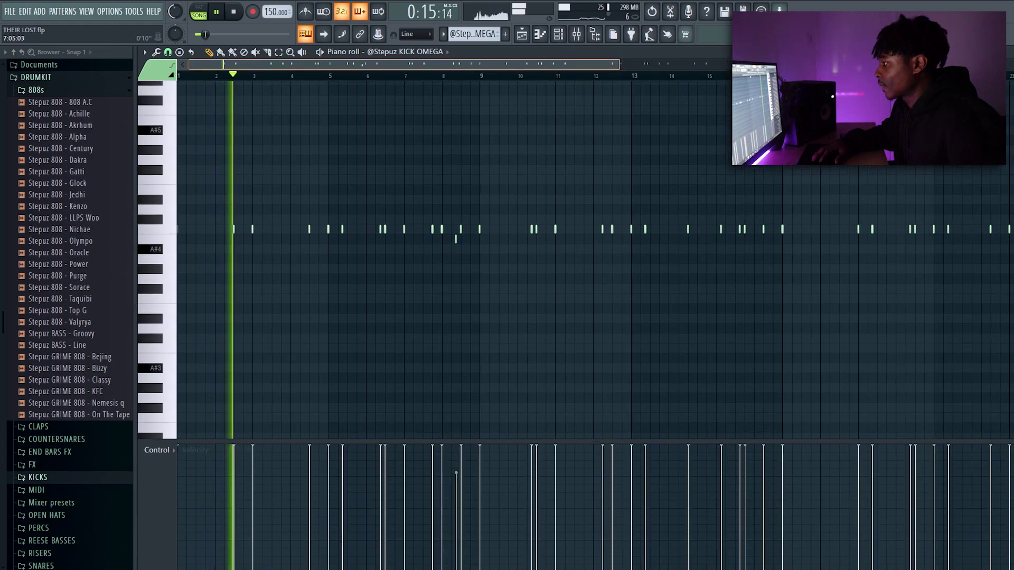
pyautogui.scroll(2, 500, 120)
pyautogui.scroll(1, 500, 120)
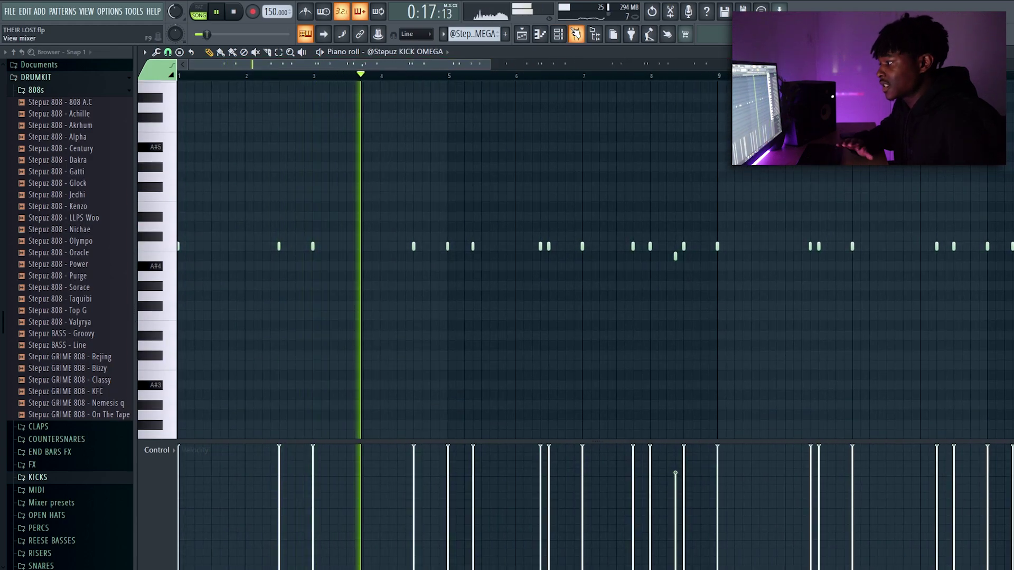
# Step: Check the drum tracks in the mixer and close the Fruity Delay 3 window of the HIGHPASS SNUFF track
pyautogui.click(575, 37)
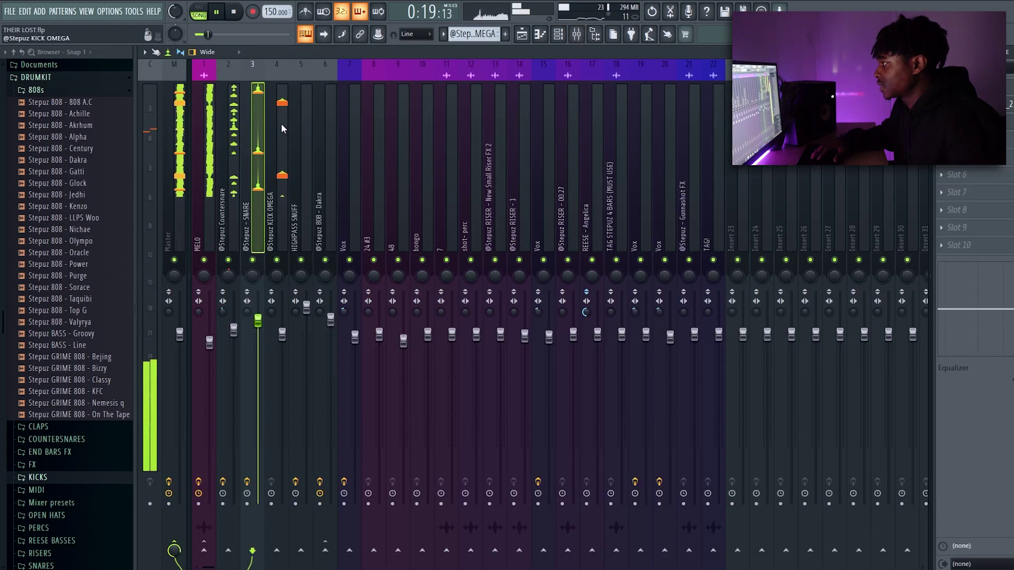
pyautogui.click(576, 35)
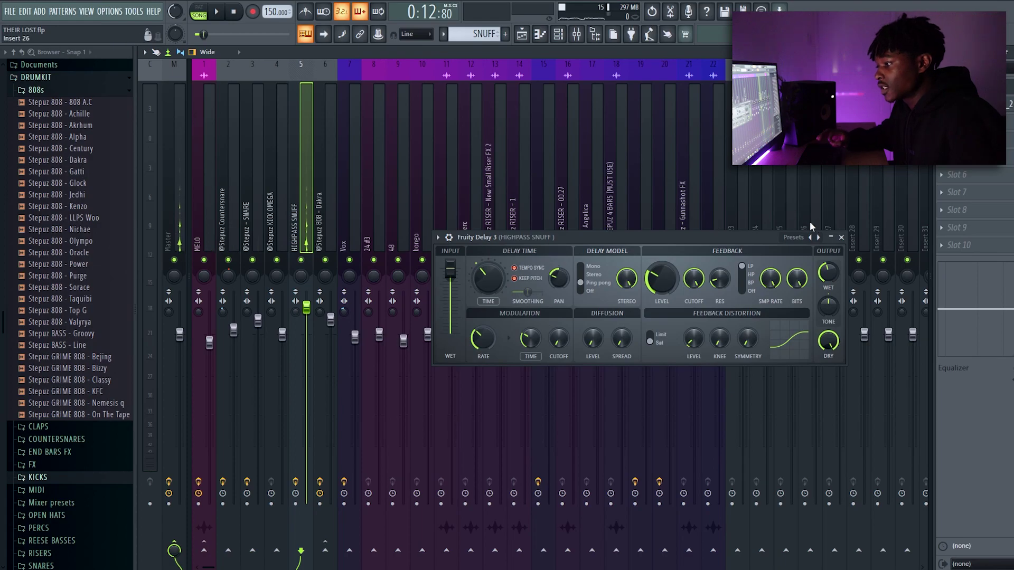
pyautogui.click(842, 238)
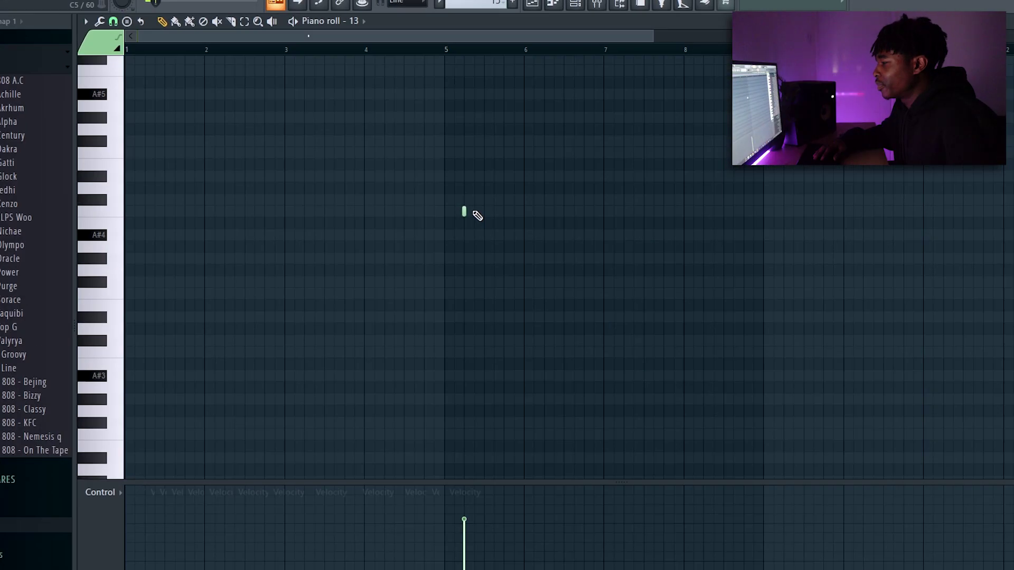
# Step: Inspect the percussion notes of patterns 13 and 48 in the piano roll and return to the playlist
pyautogui.doubleClick(463, 210)
pyautogui.press('Escape')
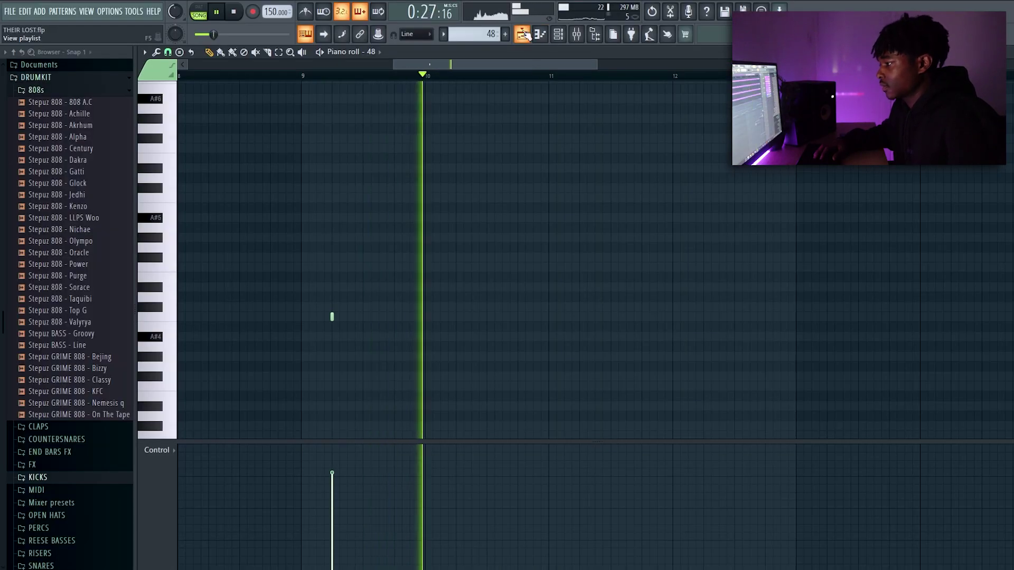
pyautogui.press('F5')
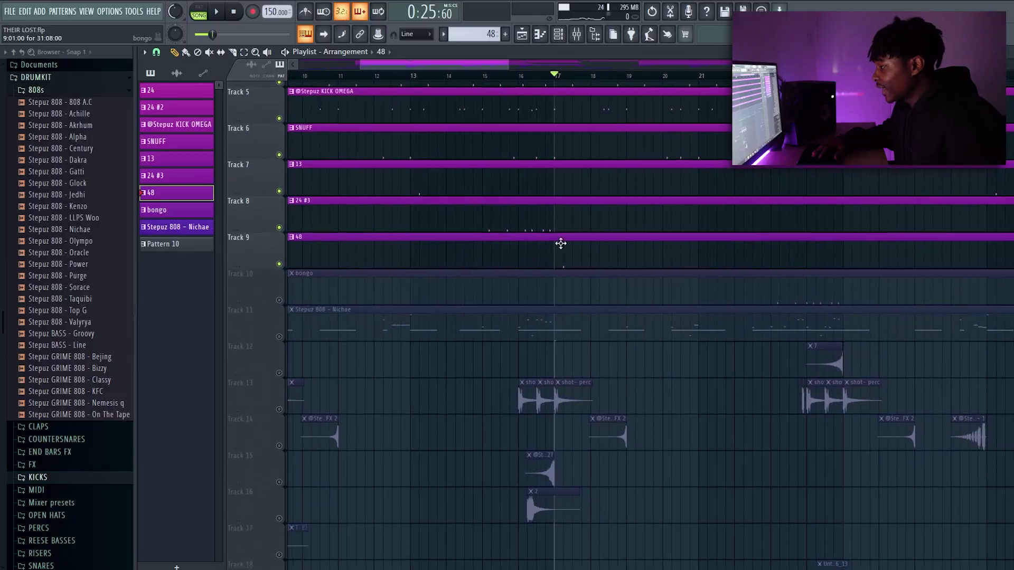
pyautogui.hscroll(-5, 561, 244)
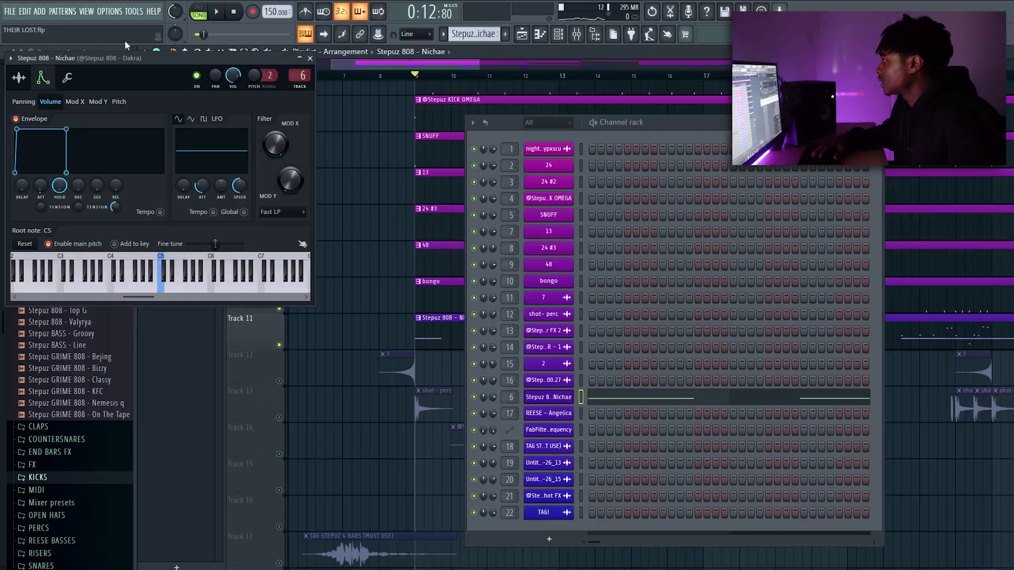
# Step: Show the sample settings of the Stepuz 808 - Nichae channel and move its window over the channel rack
pyautogui.click(18, 78)
pyautogui.moveTo(172, 60); pyautogui.dragTo(528, 113)
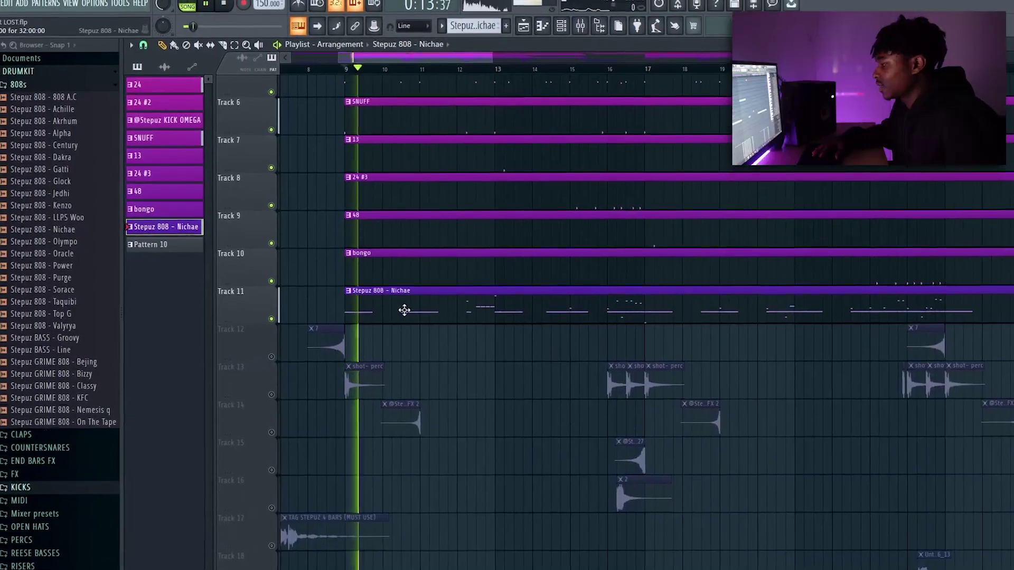
# Step: Open the Stepuz 808 - Nichae pattern in the piano roll and follow its notes during playback
pyautogui.doubleClick(403, 311)
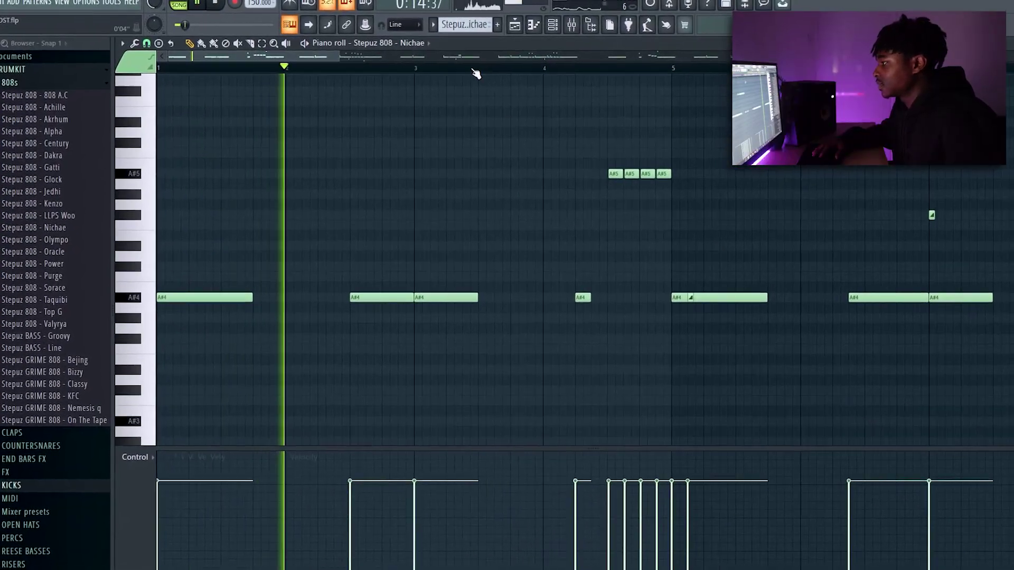
pyautogui.scroll(-2, 596, 121)
pyautogui.scroll(-3, 596, 121)
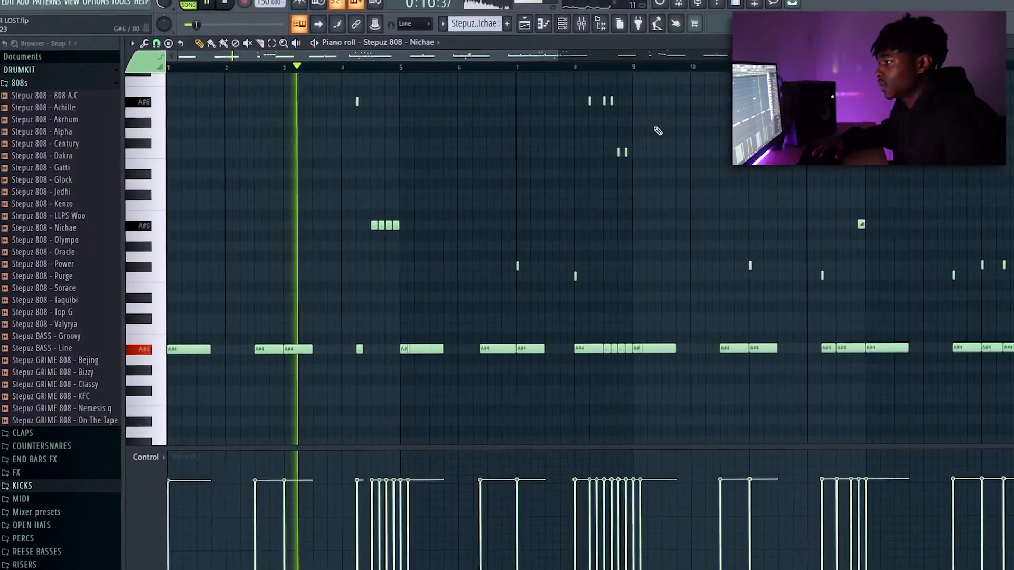
pyautogui.scroll(1, 475, 237)
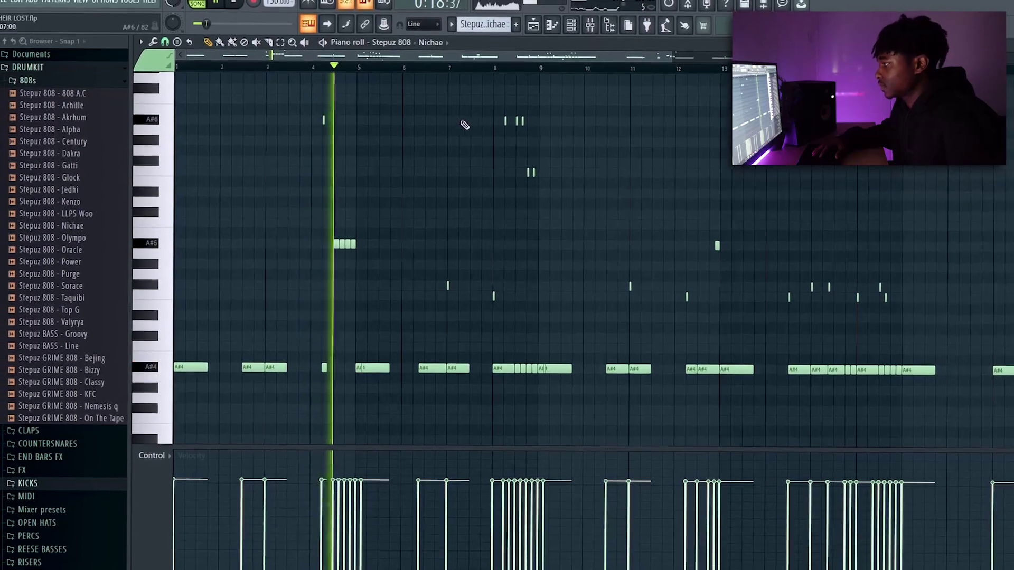
pyautogui.scroll(3, 475, 63)
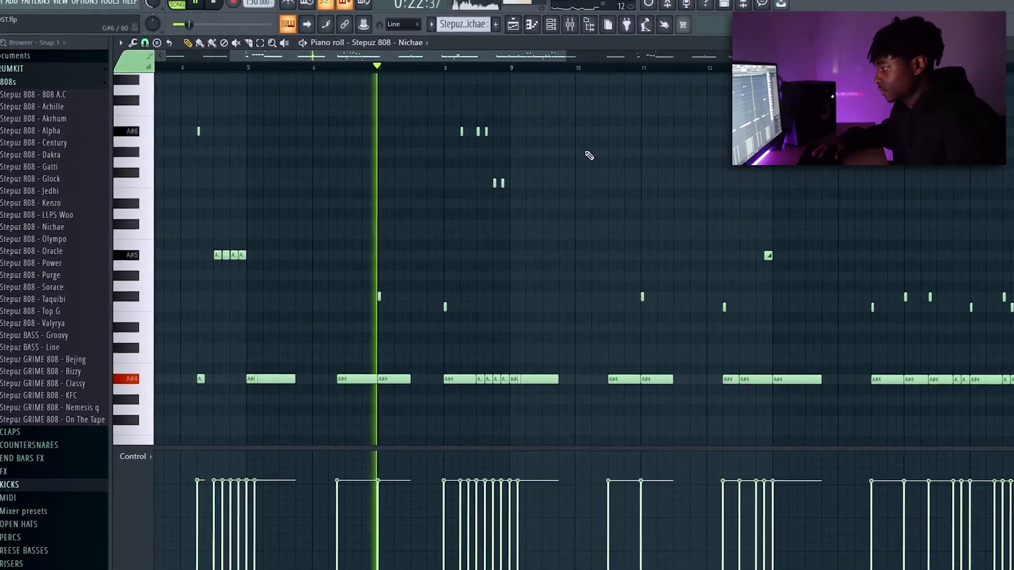
pyautogui.scroll(2, 471, 147)
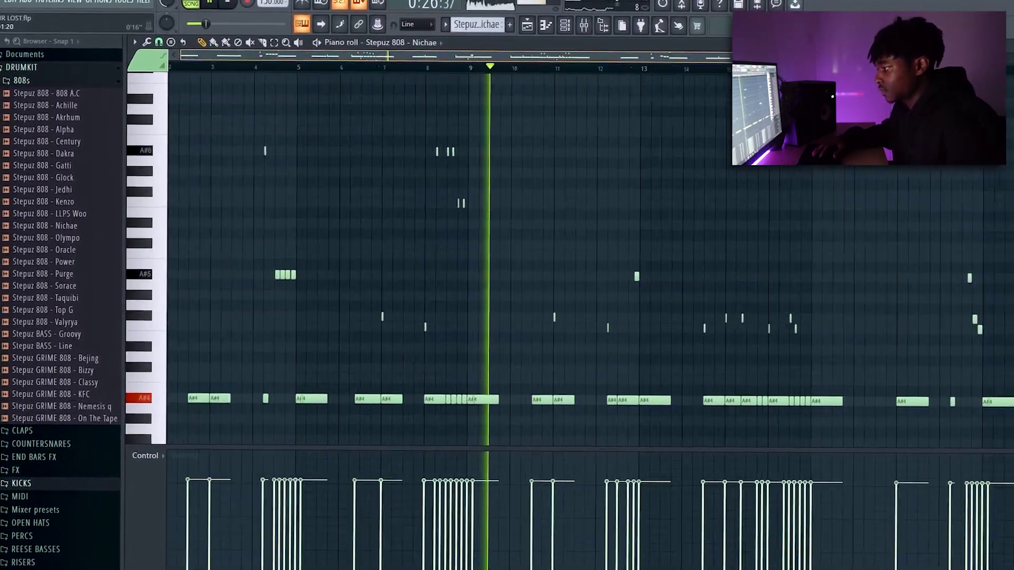
# Step: Examine the 808 pattern's slide notes and the repeated A#5 notes around bars 4 and 5
pyautogui.scroll(-3, 528, 132)
pyautogui.hscroll(-4, 615, 108)
pyautogui.scroll(-2, 629, 115)
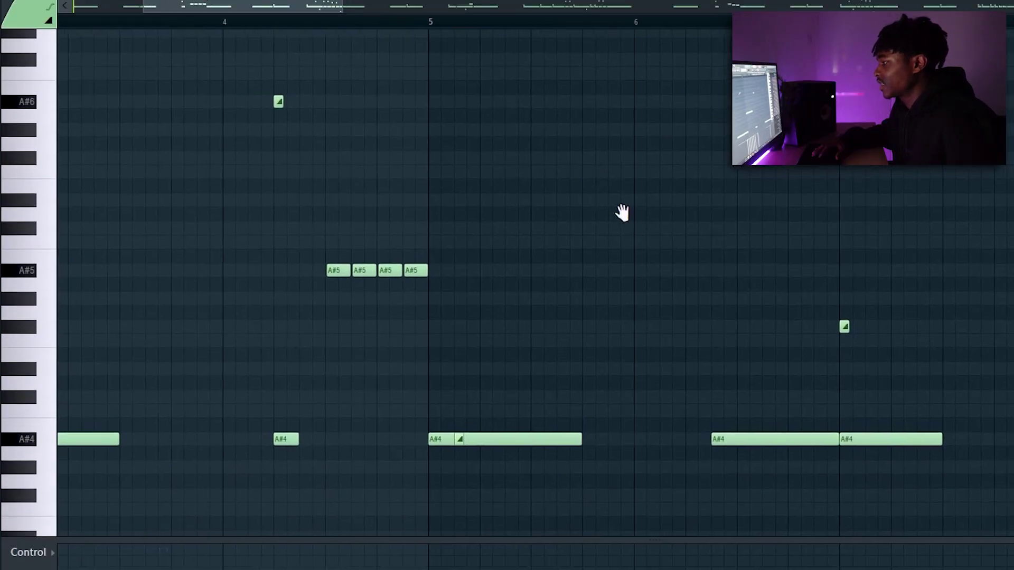
pyautogui.moveTo(621, 213); pyautogui.dragTo(701, 285)
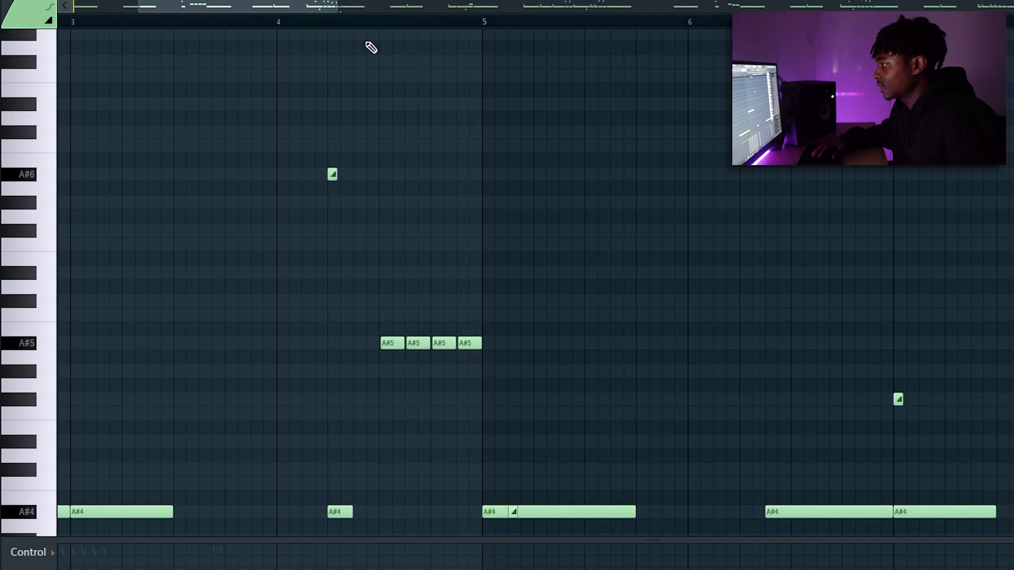
pyautogui.scroll(-1, 539, 224)
pyautogui.hscroll(3, 539, 224)
pyautogui.scroll(-3, 450, 312)
pyautogui.scroll(5, 498, 446)
pyautogui.hscroll(-1, 507, 258)
pyautogui.scroll(-3, 448, 211)
pyautogui.scroll(1, 433, 124)
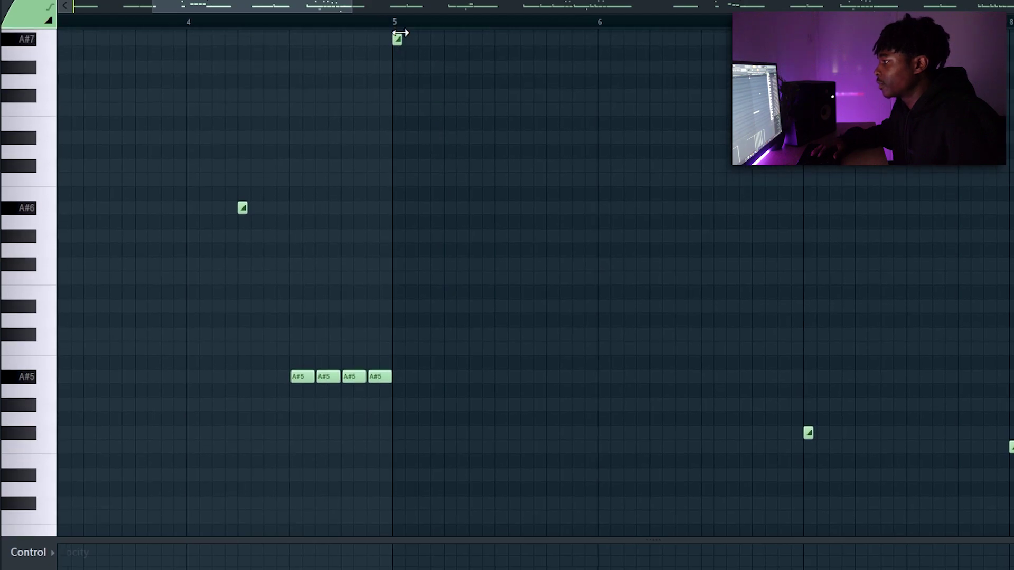
pyautogui.hscroll(-1, 550, 267)
pyautogui.scroll(-6, 550, 267)
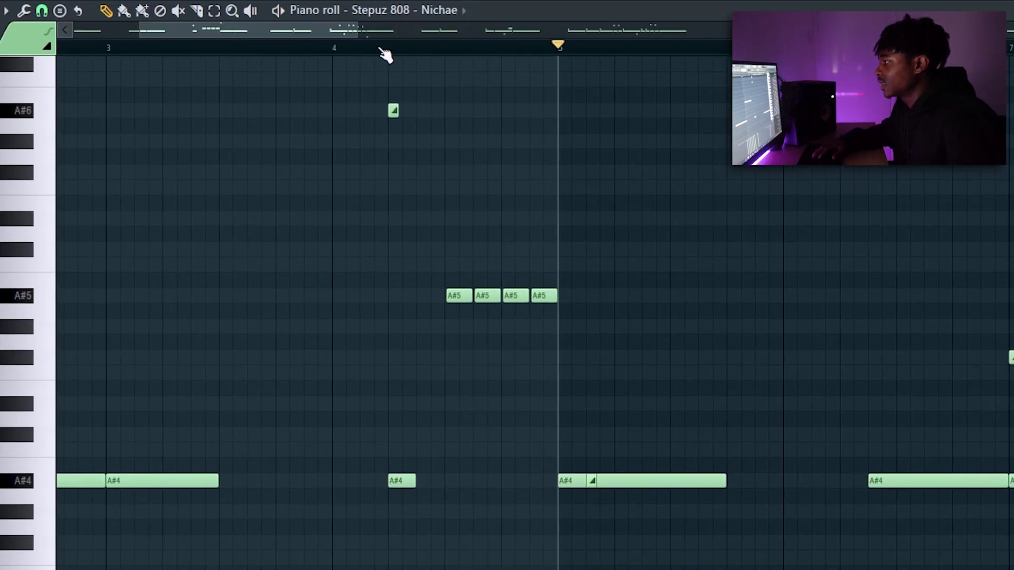
# Step: Play the 808 pattern and examine its slide notes and short A#4 repeats through bar 11
pyautogui.press('space')
pyautogui.hscroll(5, 471, 190)
pyautogui.scroll(2, 471, 190)
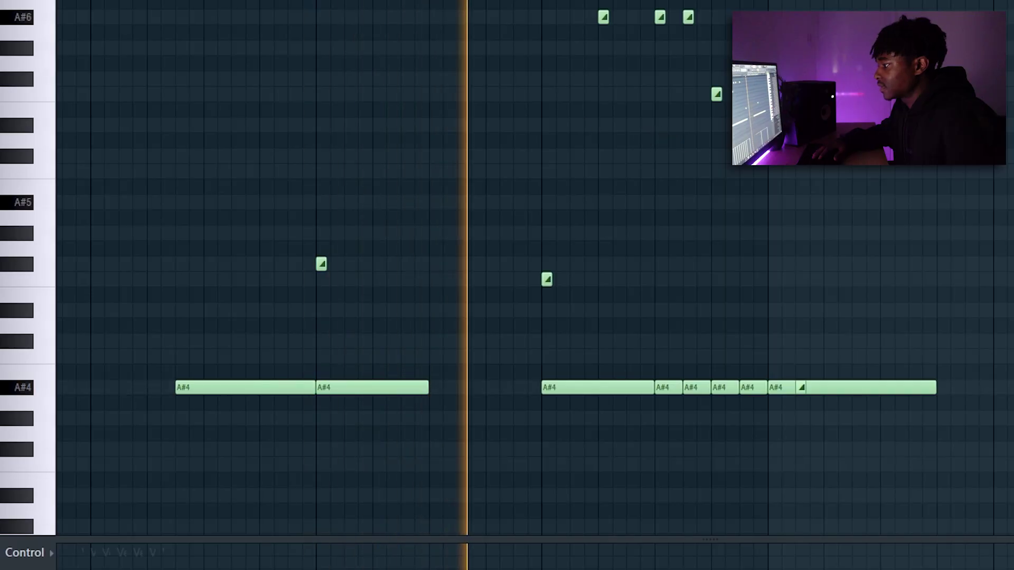
pyautogui.hscroll(5, 591, 179)
pyautogui.scroll(3, 541, 265)
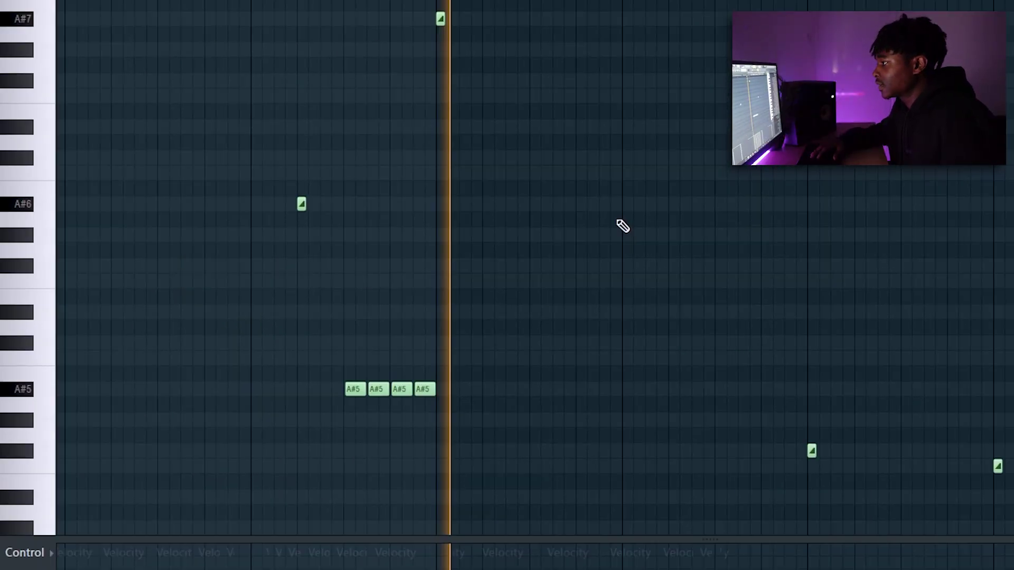
pyautogui.scroll(-3, 739, 211)
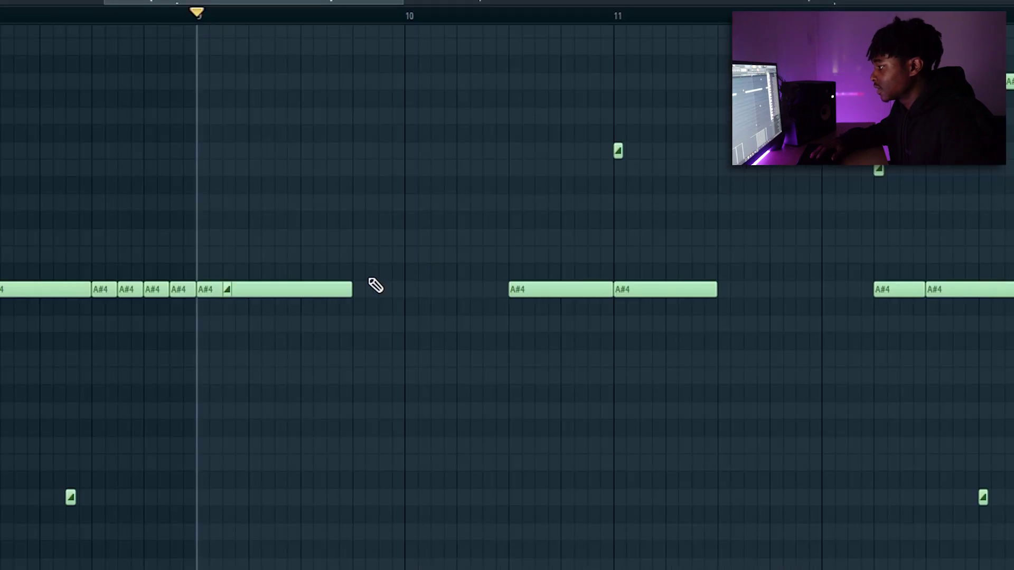
pyautogui.scroll(-3, 470, 179)
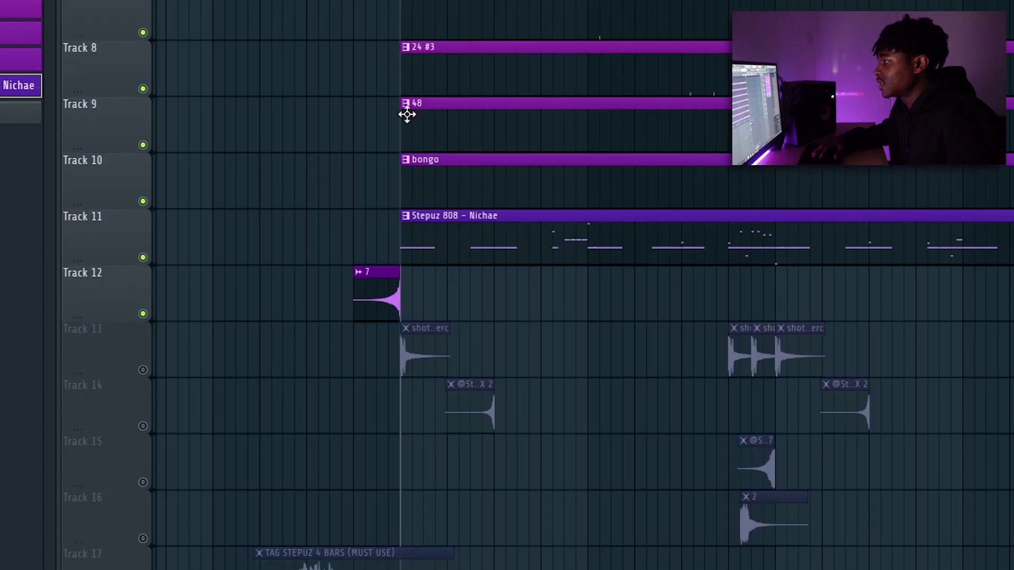
# Step: Review the riser and shot- perc clips on tracks 12 to 16 of the playlist
pyautogui.scroll(1, 421, 139)
pyautogui.scroll(-3, 535, 30)
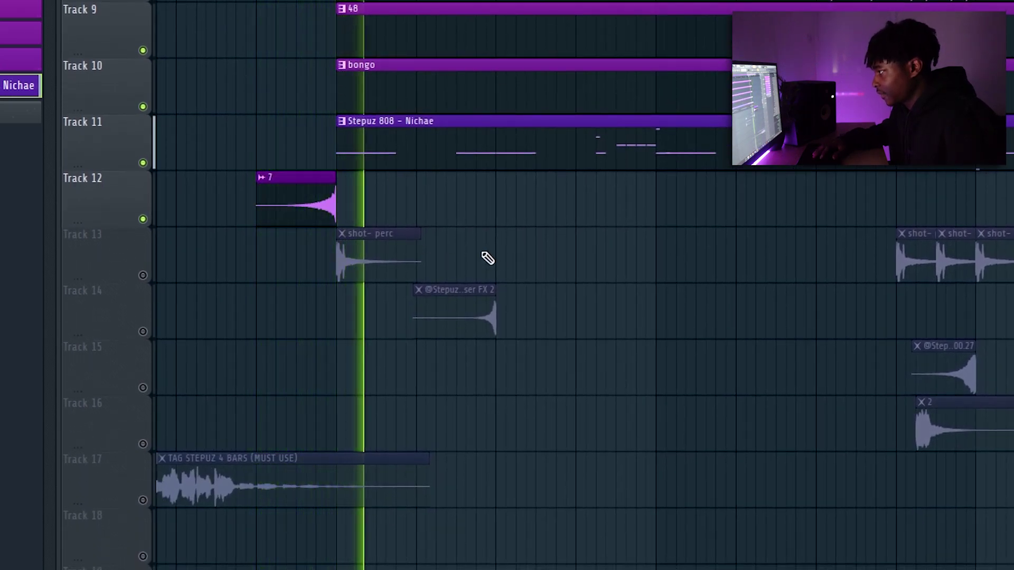
pyautogui.scroll(2, 362, 133)
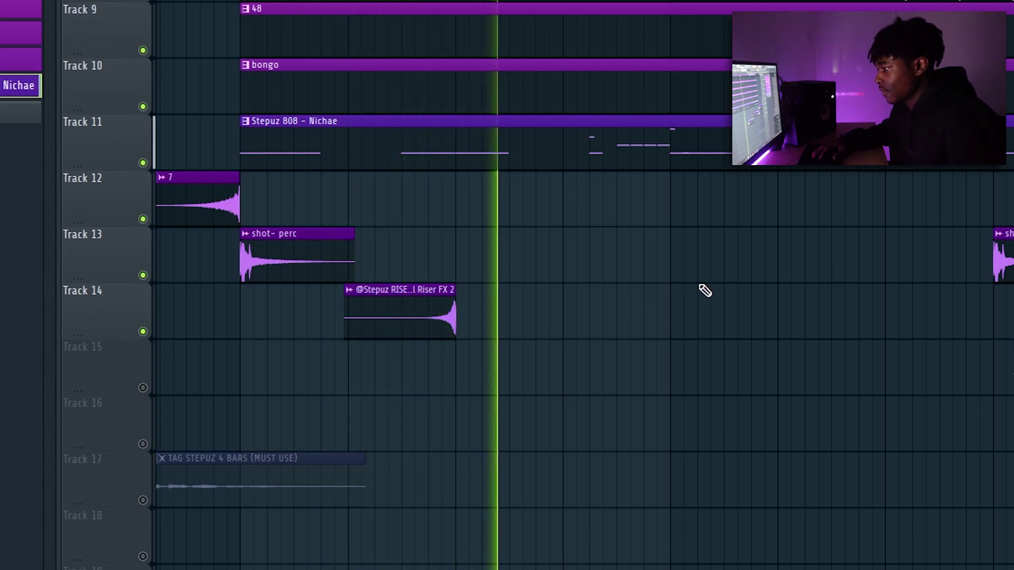
pyautogui.moveTo(885, 288); pyautogui.dragTo(619, 265)
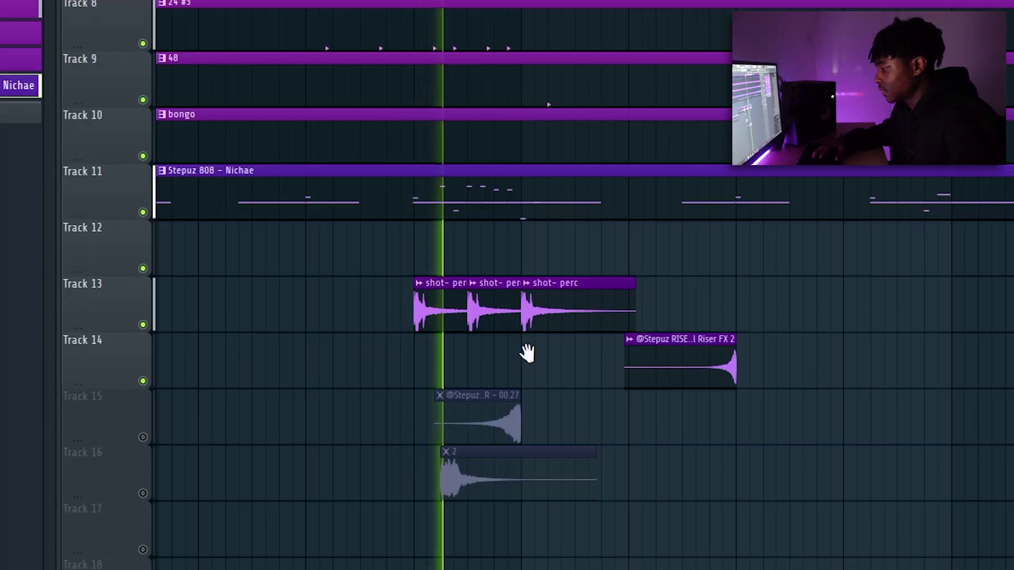
pyautogui.scroll(-3, 525, 351)
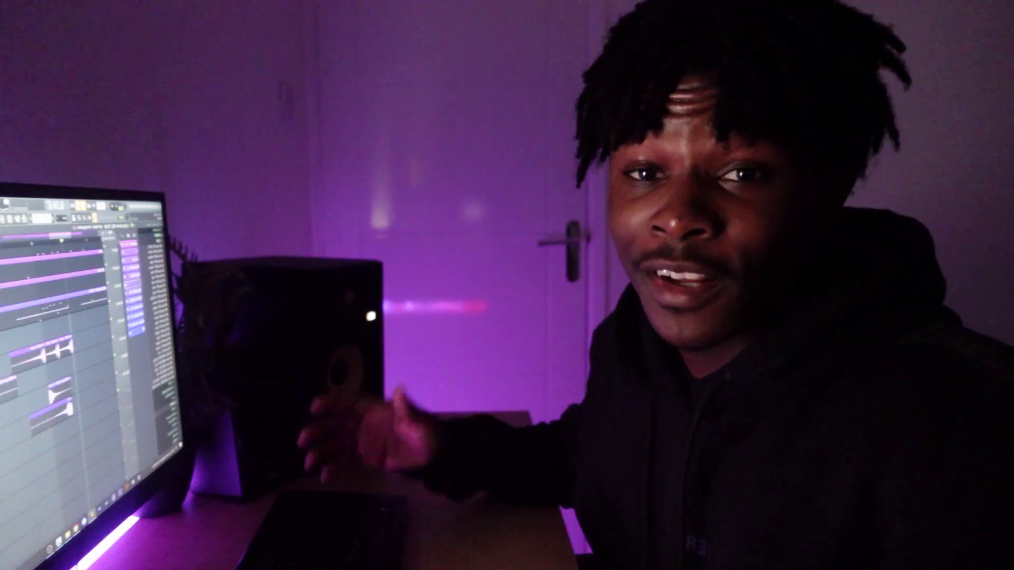
pyautogui.click(49, 416)
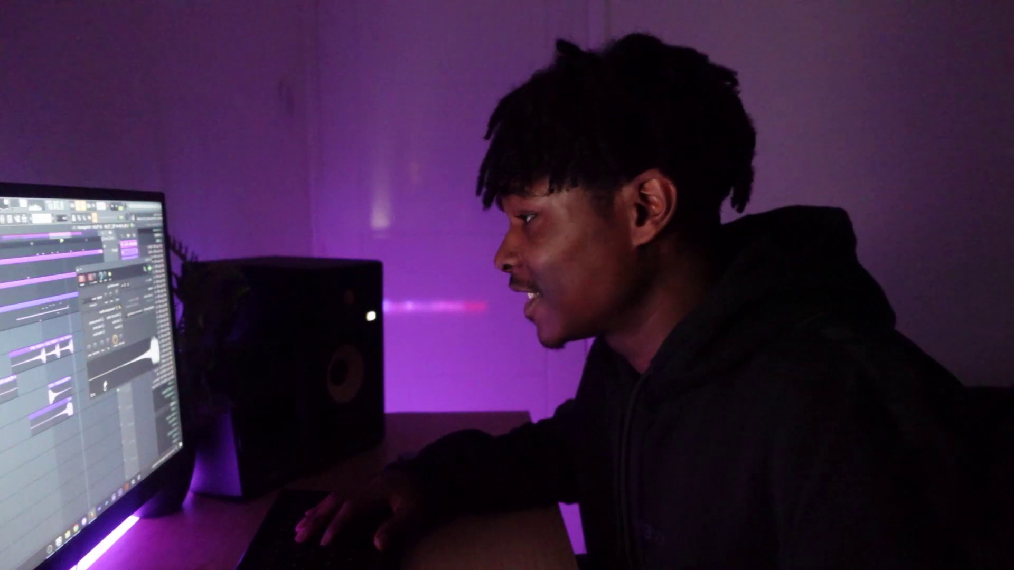